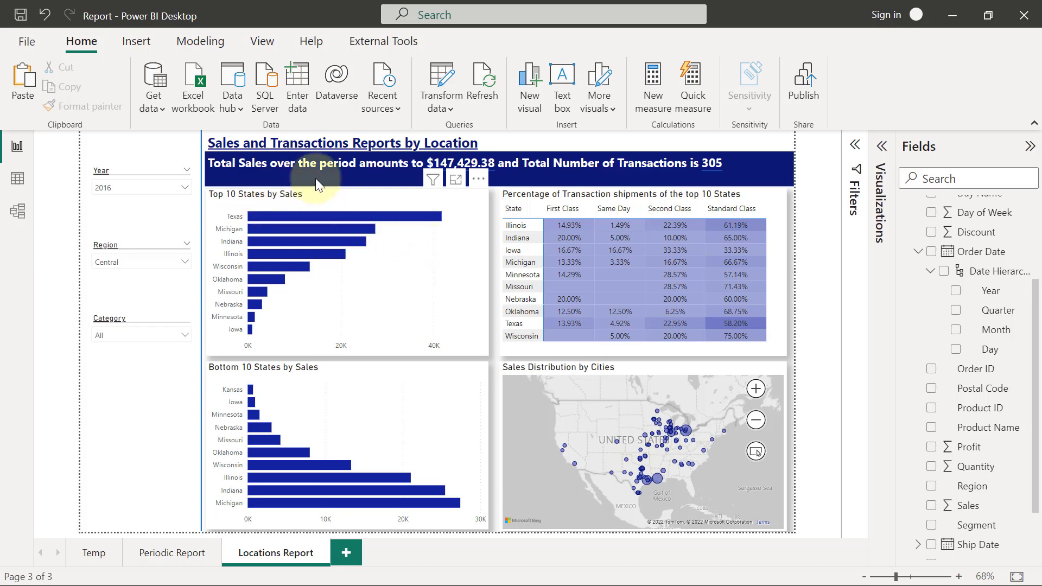
Add a new report page and allow it to be used as a tooltip
mouse_move(286, 214)
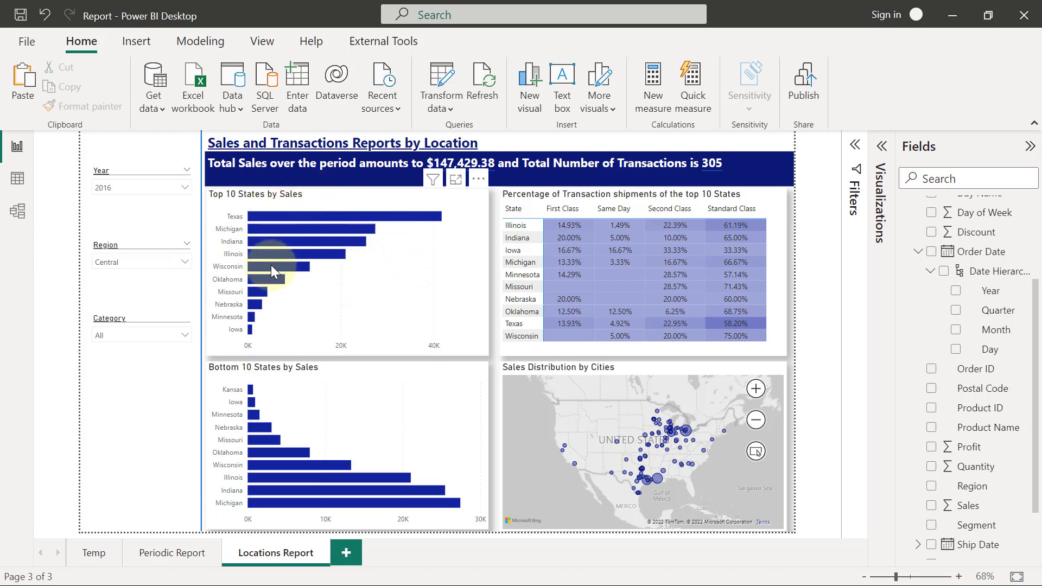
mouse_move(261, 266)
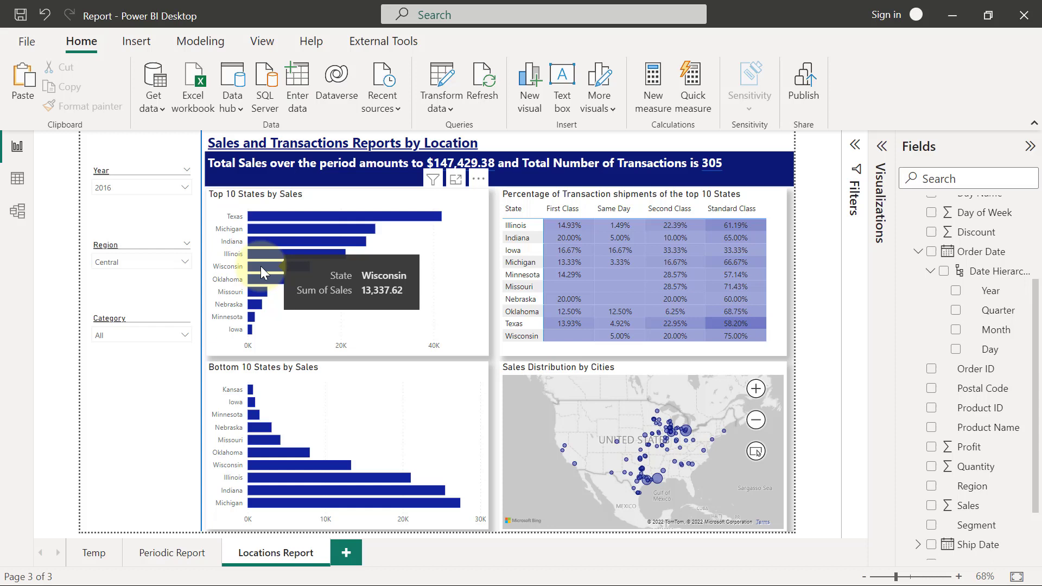
left_click(346, 553)
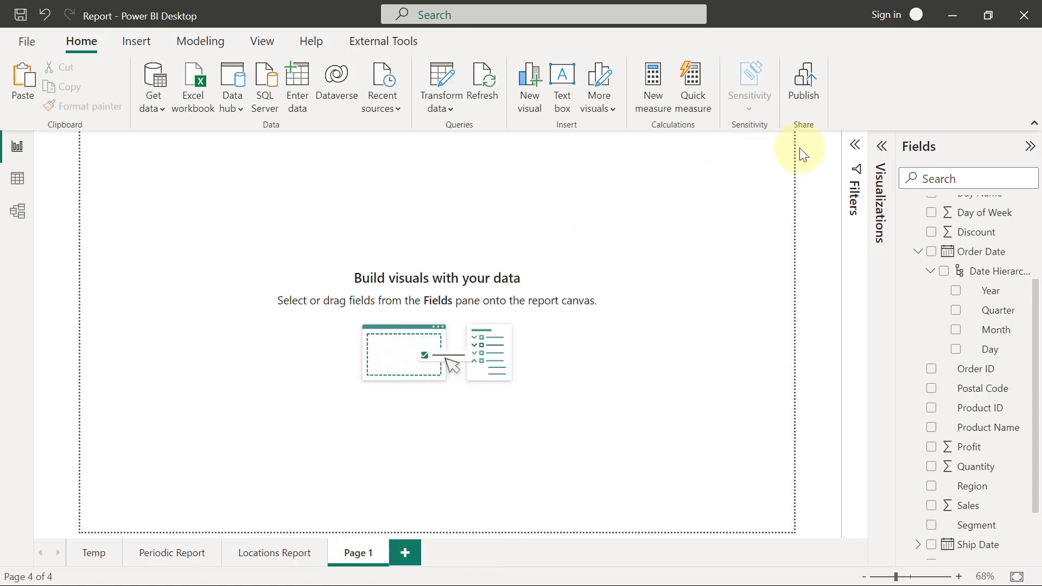
left_click(882, 146)
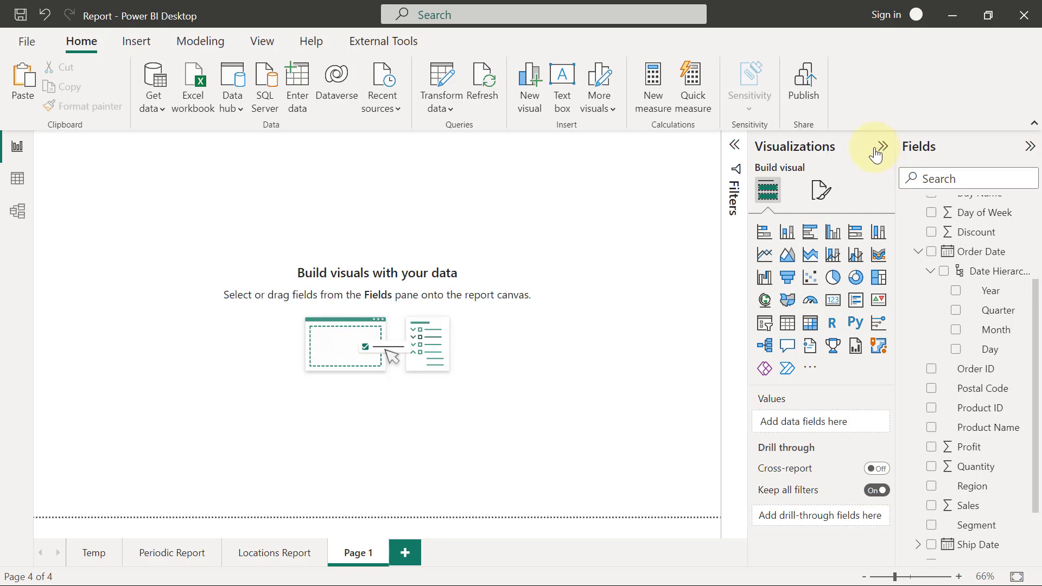
left_click(821, 190)
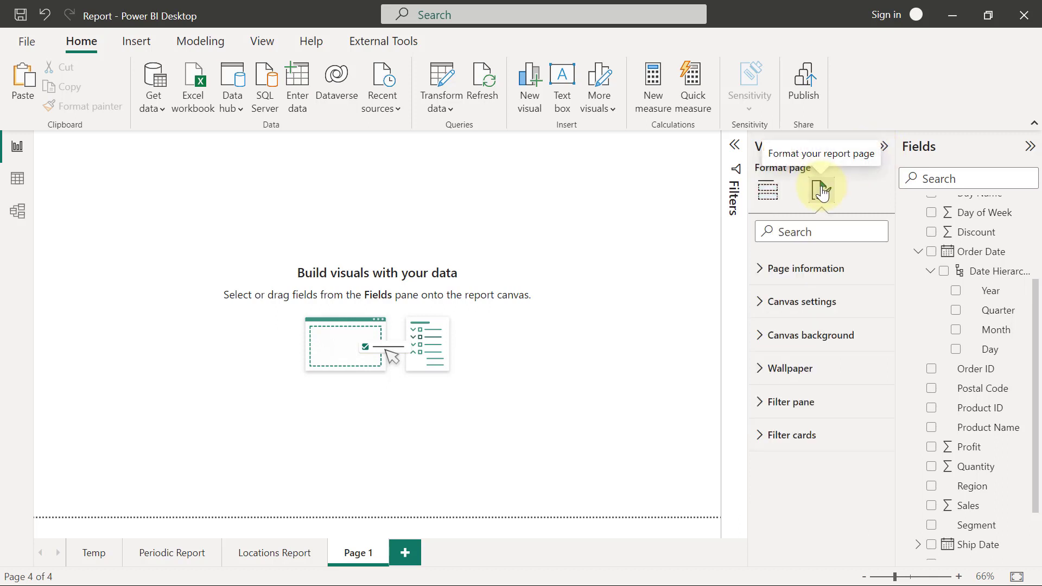
left_click(761, 274)
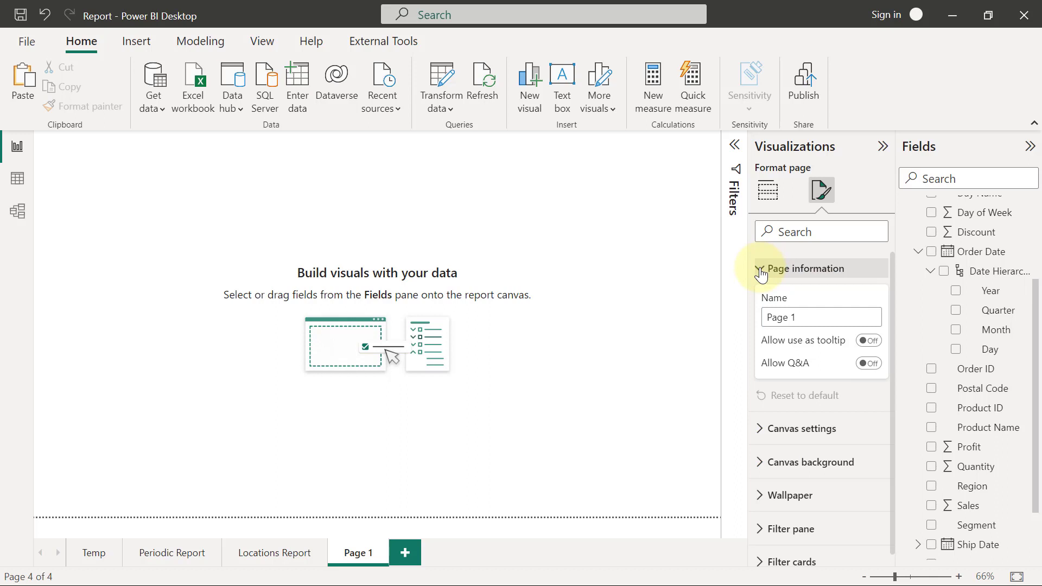
left_click(867, 341)
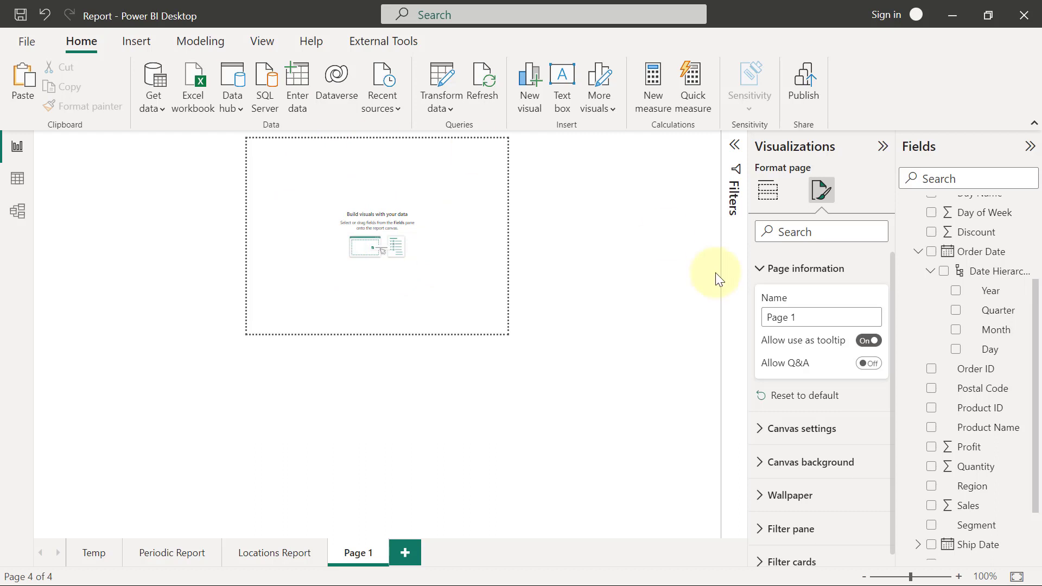
Set the tooltip page's canvas to the Custom type, 210 px high and 280 px wide
left_click(761, 434)
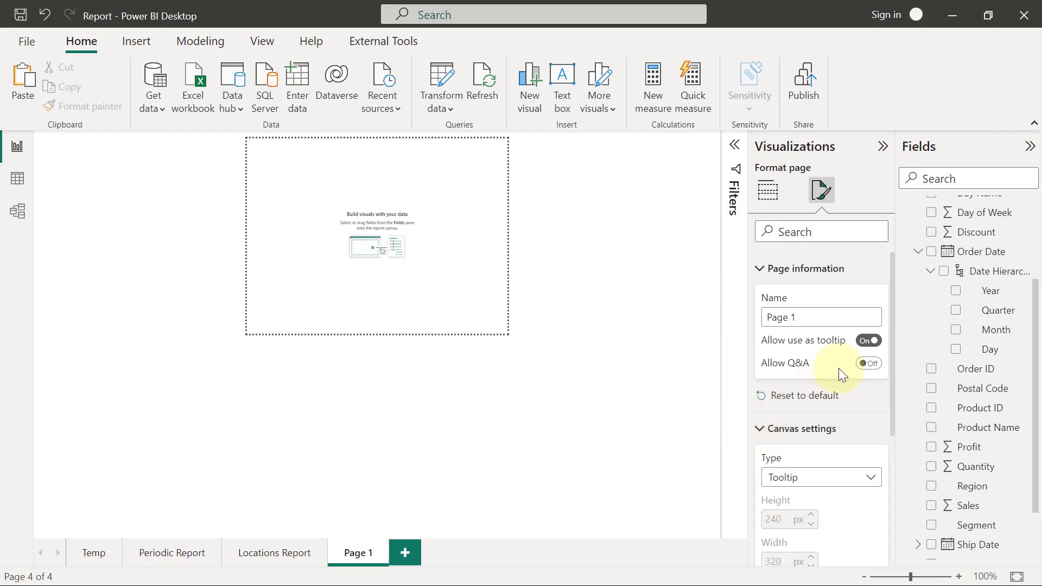
left_click_drag(894, 281, 901, 353)
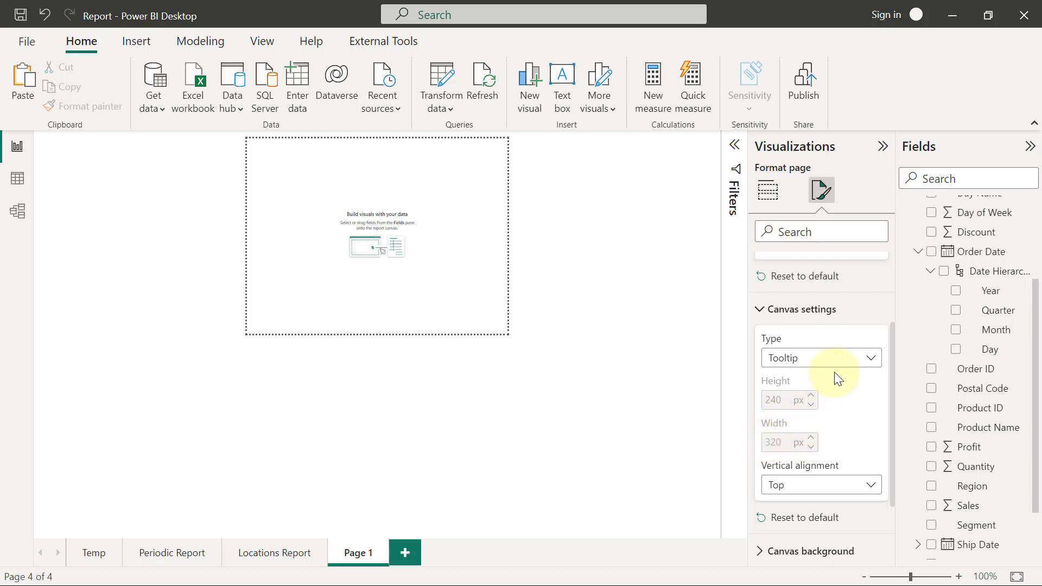
left_click(862, 359)
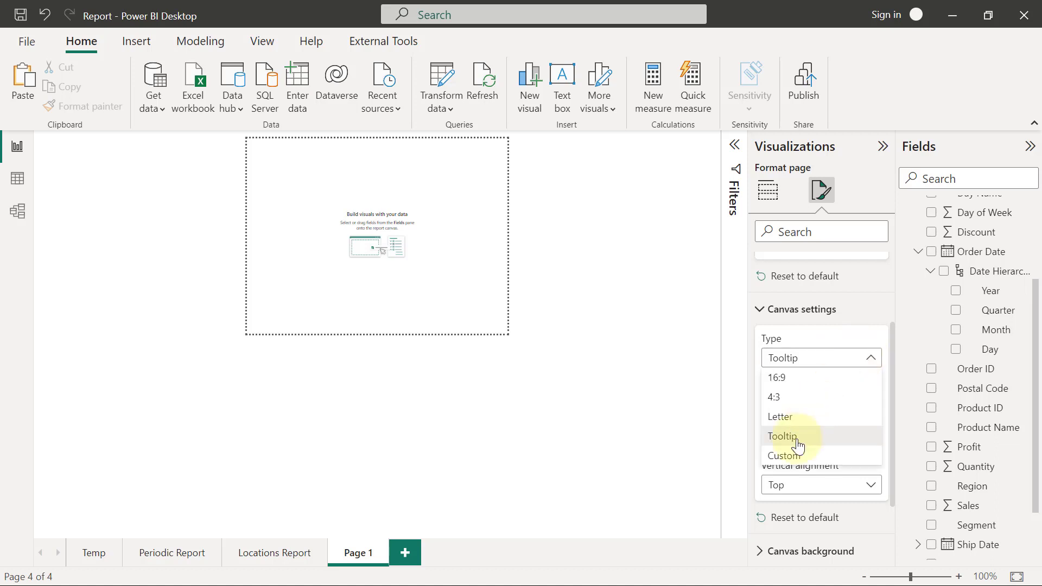
left_click(799, 457)
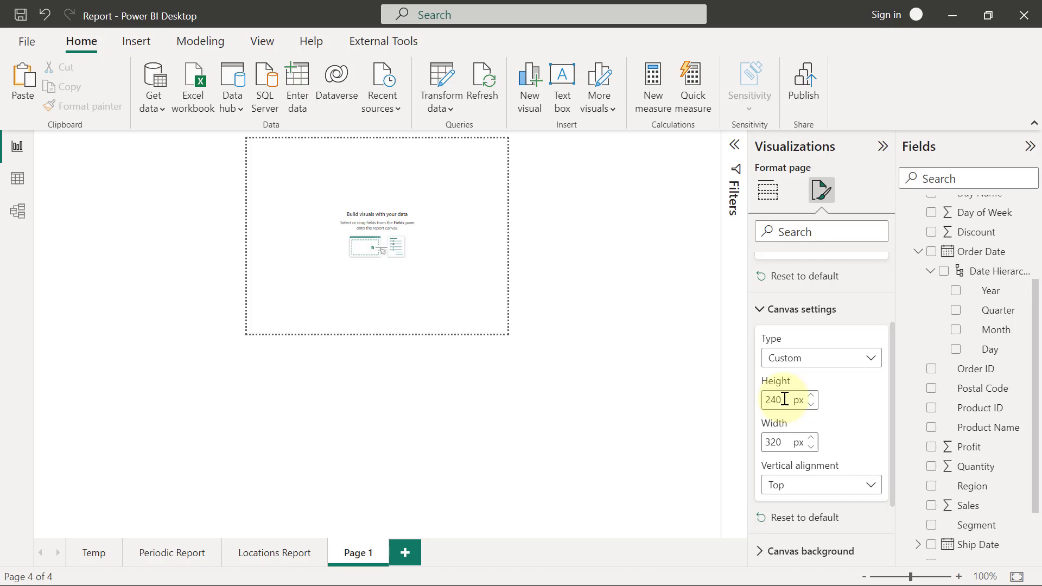
key("BackSpace")
key("BackSpace")
type("10")
key("Return")
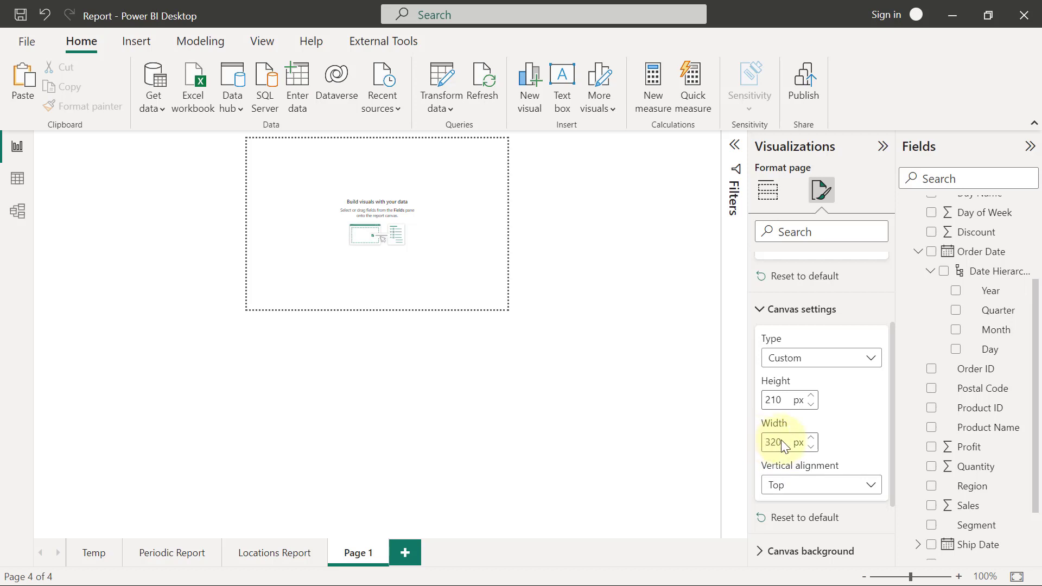
type("280")
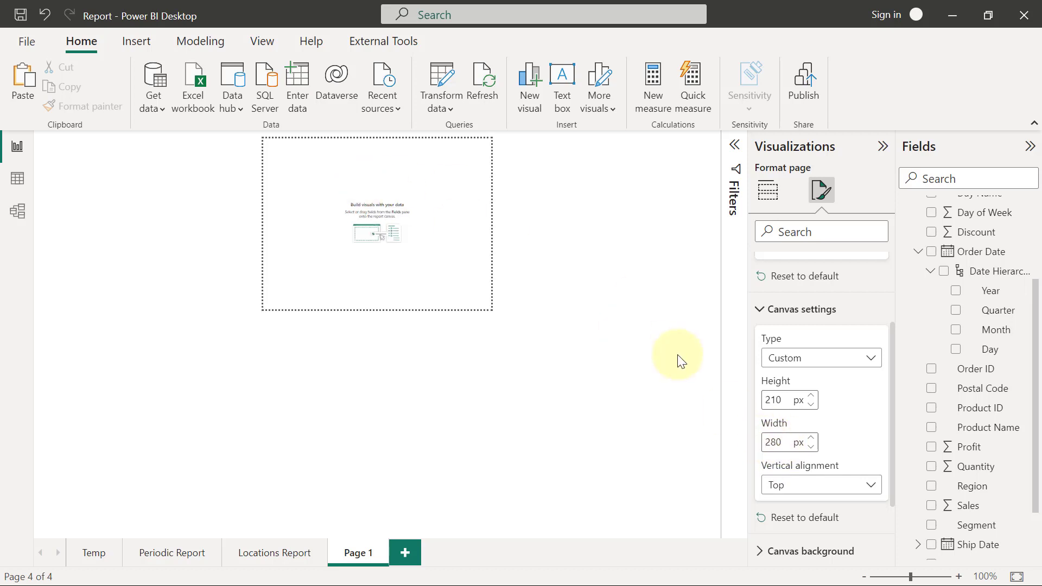
Add a donut chart to the tooltip page showing Sales by Segment
left_click(769, 192)
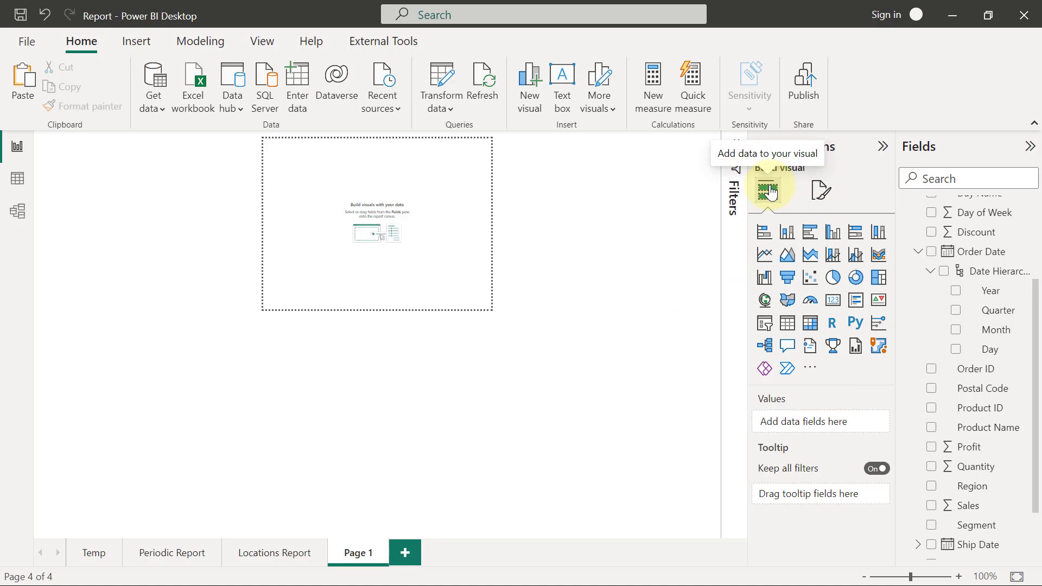
left_click(857, 280)
left_click_drag(378, 194, 378, 208)
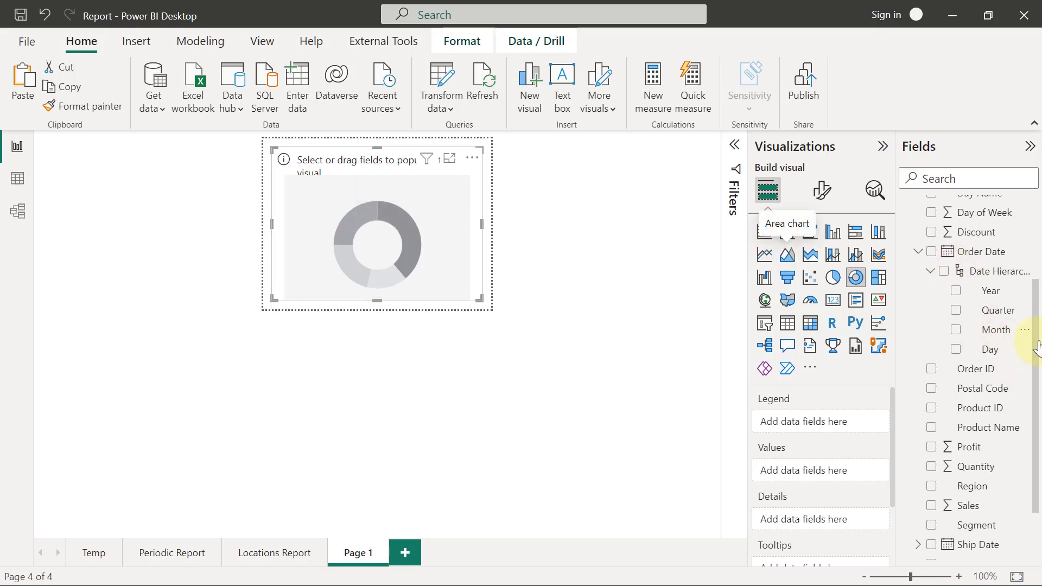
left_click(932, 507)
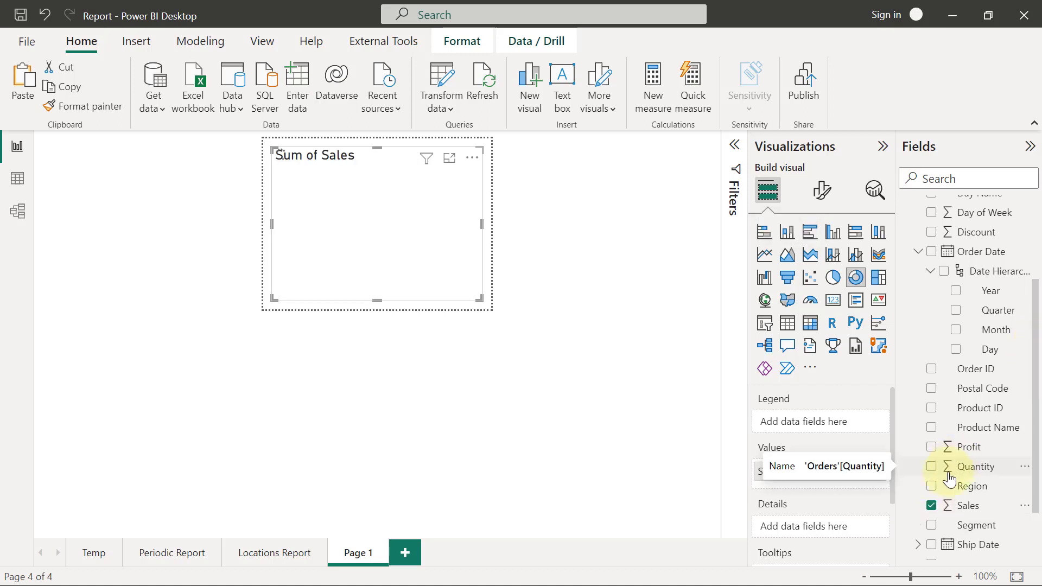
left_click(932, 525)
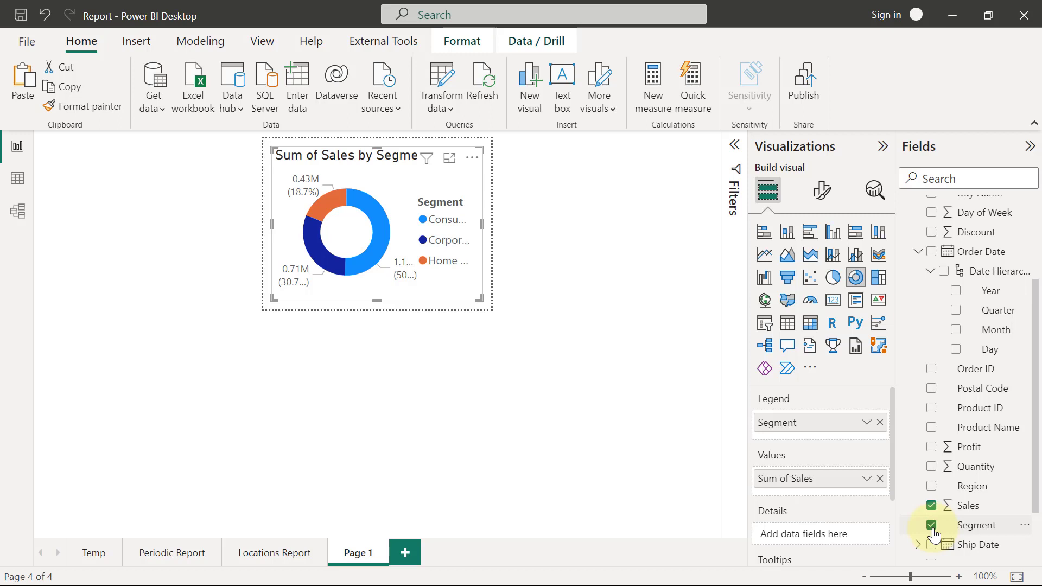
Turn off the donut chart's legend and set its detail label contents to Category, percent of total
left_click(824, 189)
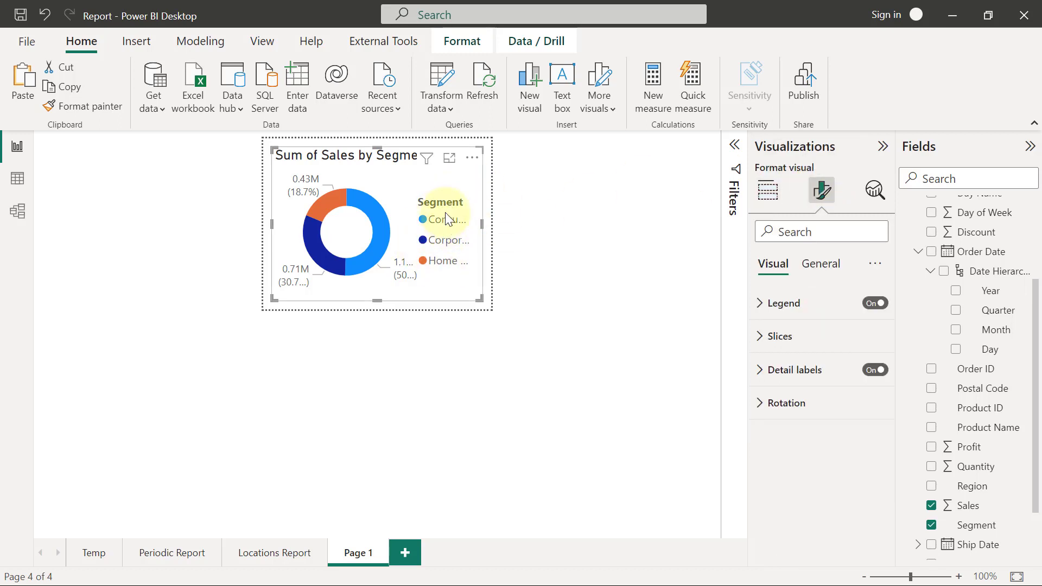
left_click(870, 304)
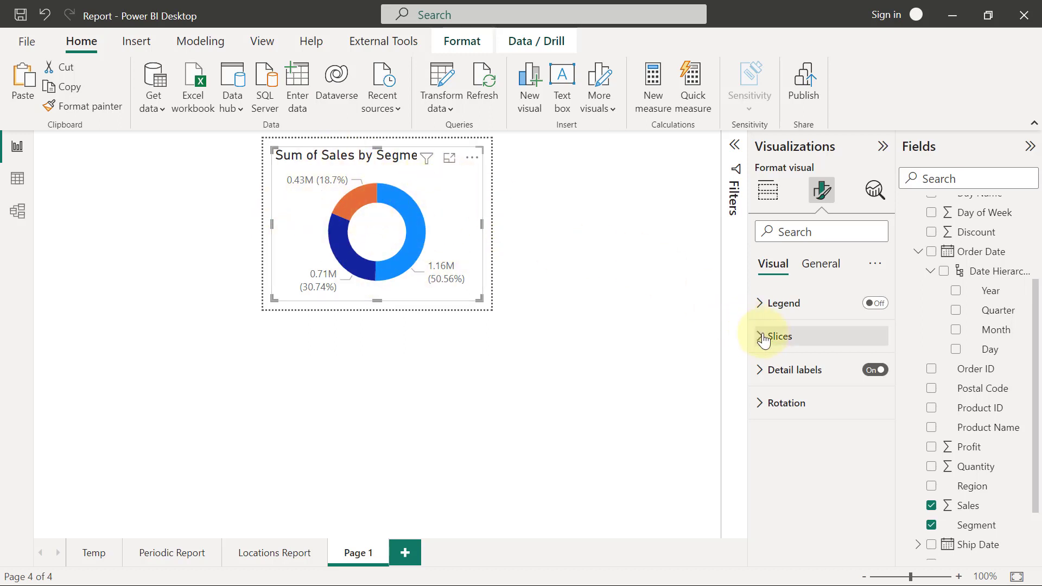
left_click(762, 374)
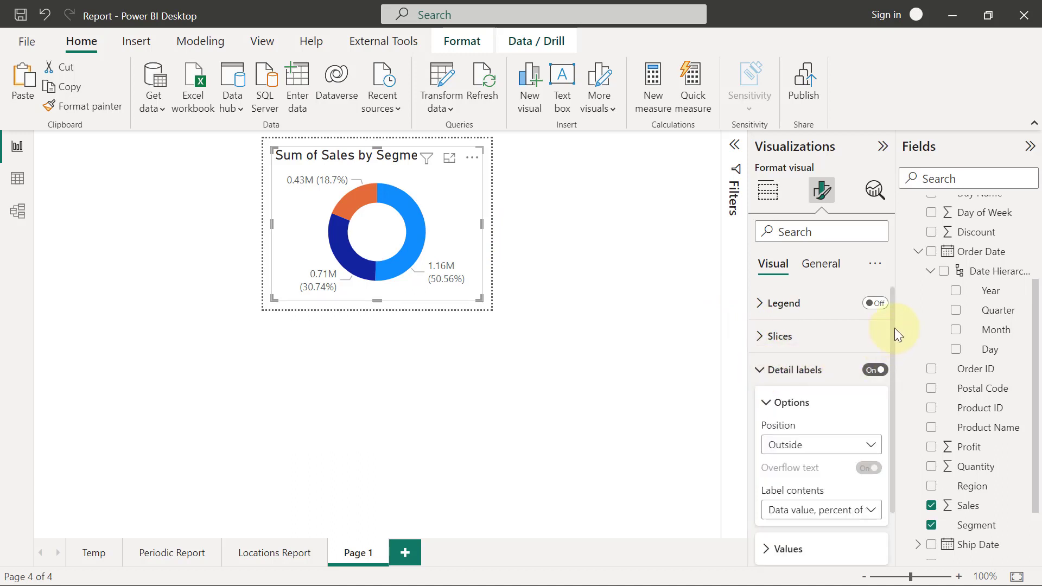
scroll(894, 334, "down", 2)
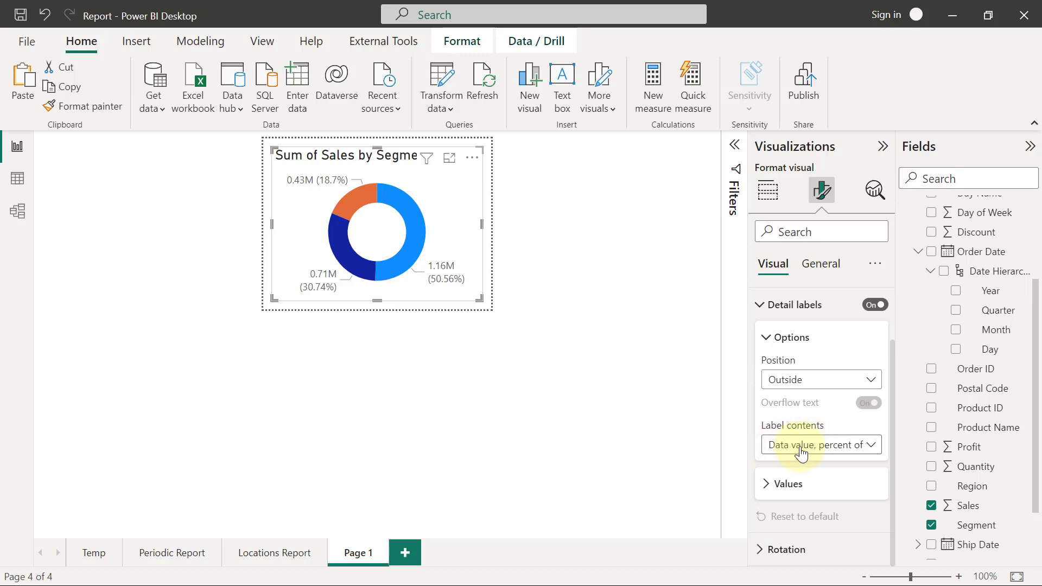
left_click(872, 448)
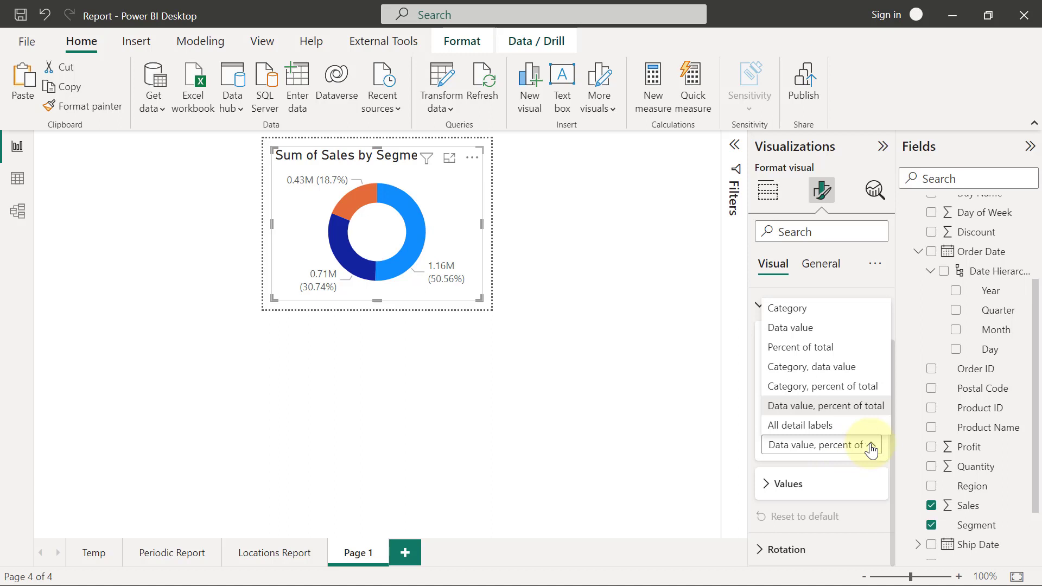
left_click(826, 386)
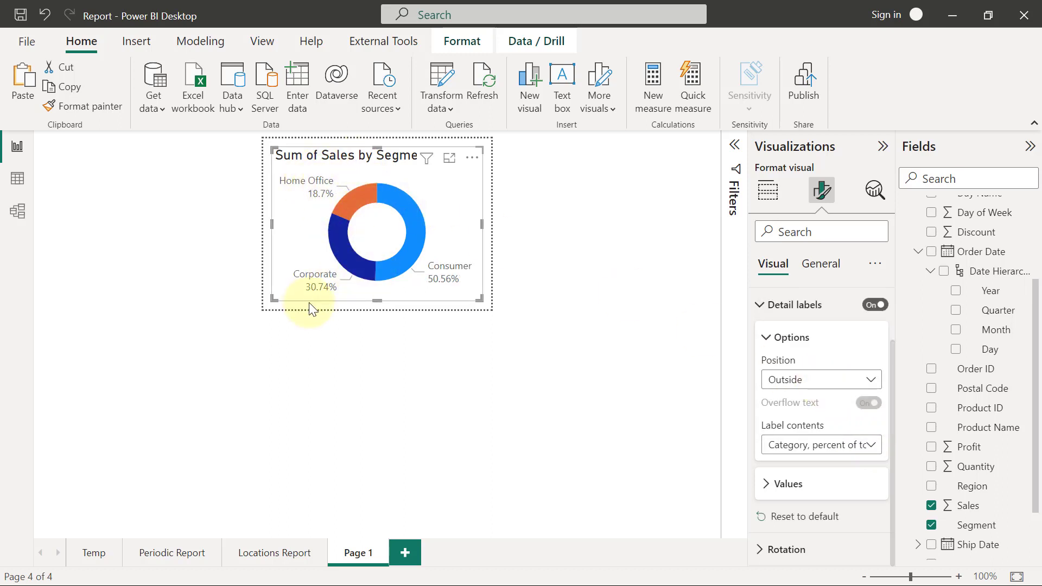
mouse_move(362, 192)
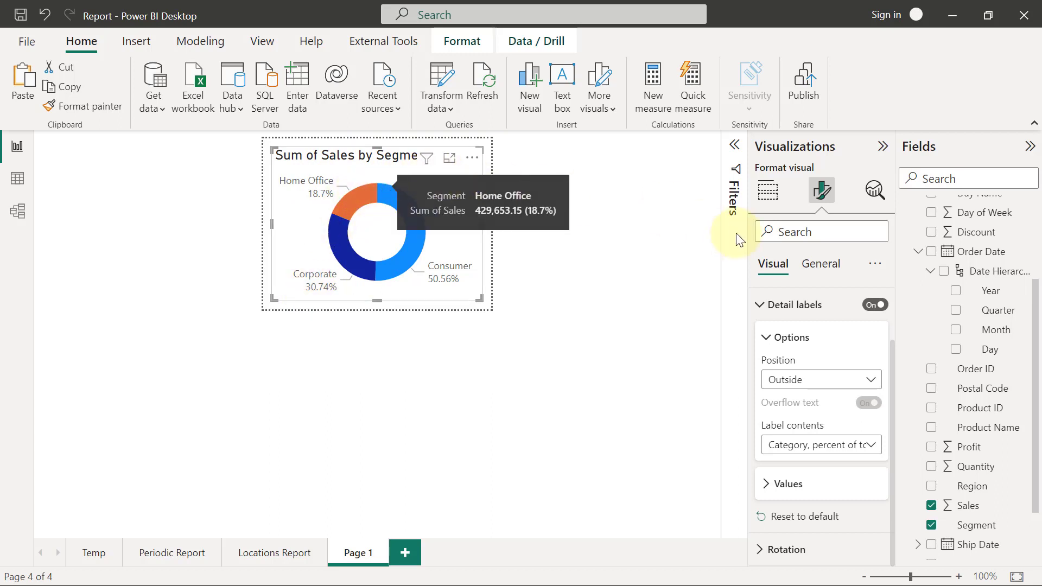
Change the donut chart's title to "Customers Segment Shares" with a font size of 10
left_click(814, 265)
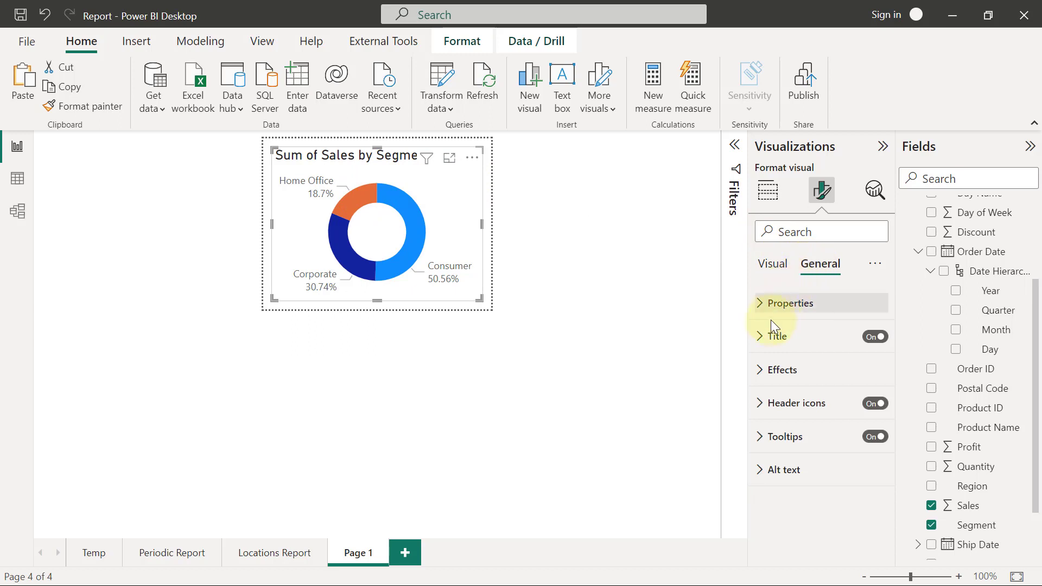
left_click(762, 339)
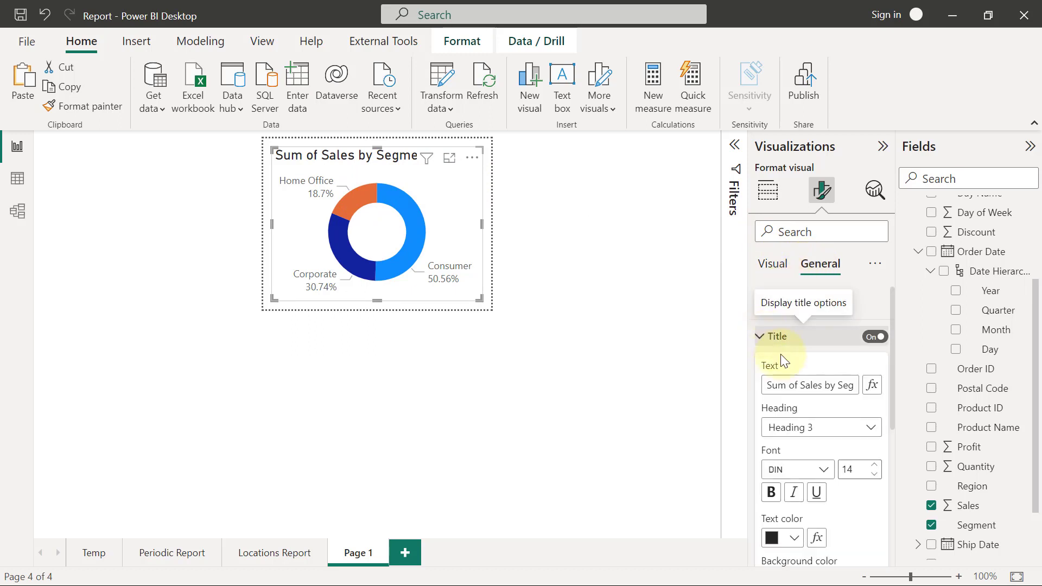
left_click(804, 386)
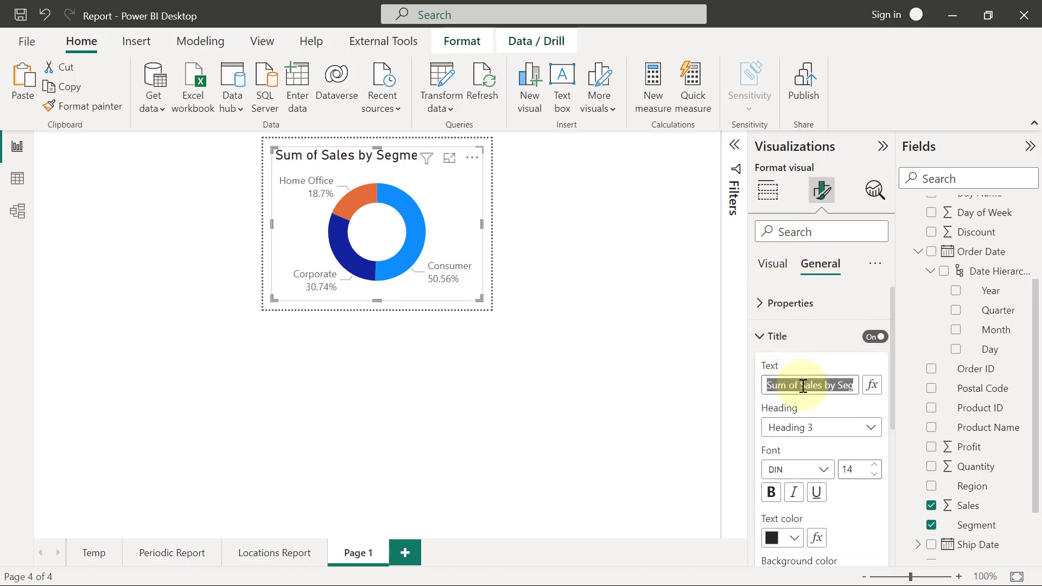
type("Customers ")
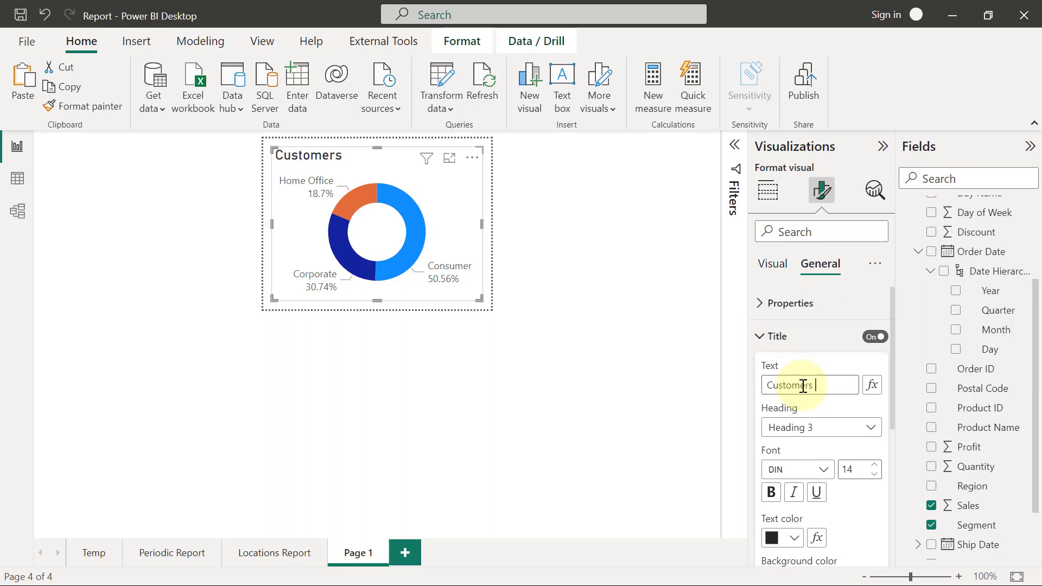
type("Segment")
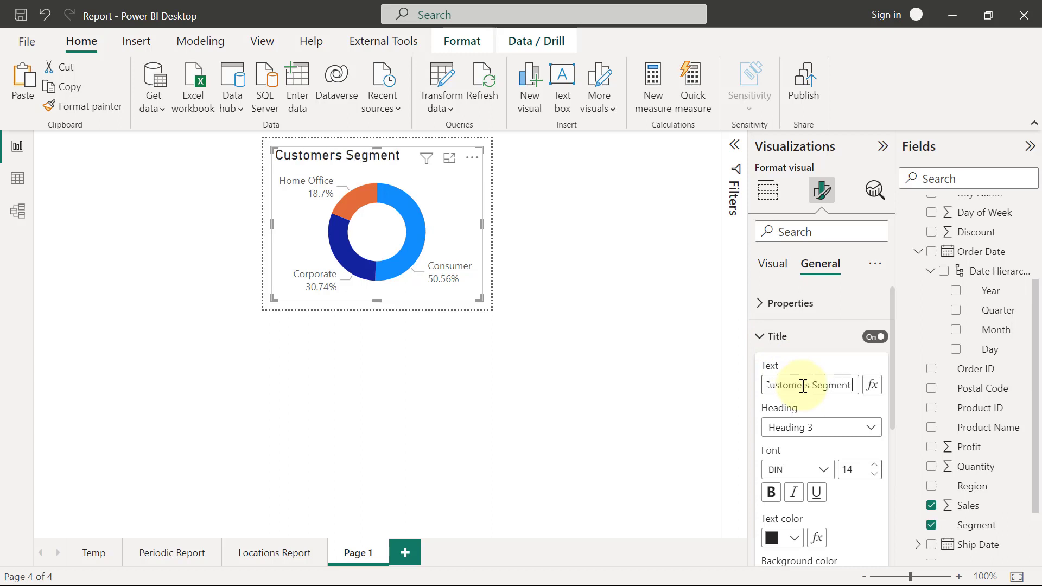
type(" Shares")
left_click(857, 474)
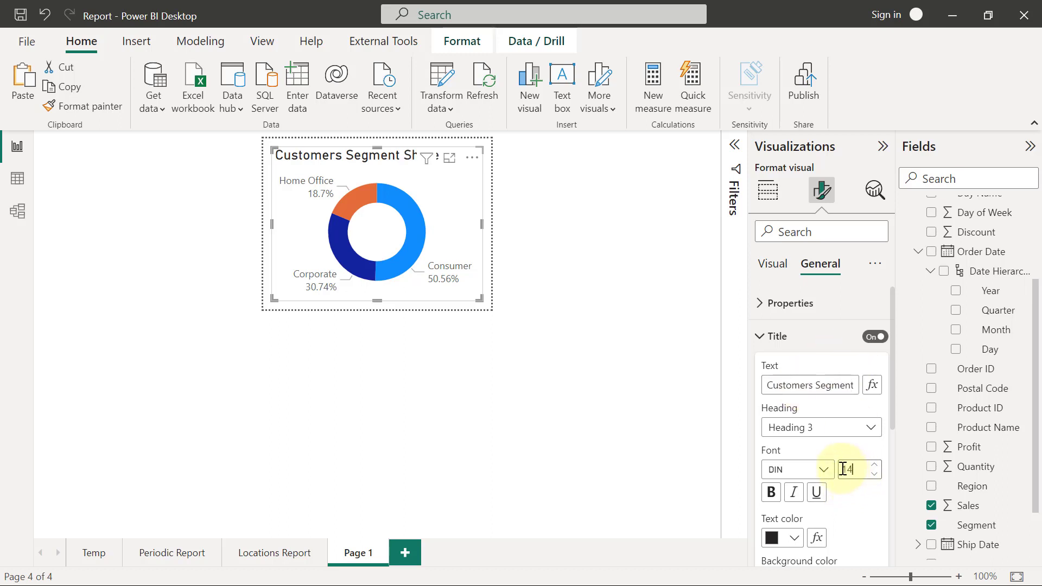
key("BackSpace")
type("0")
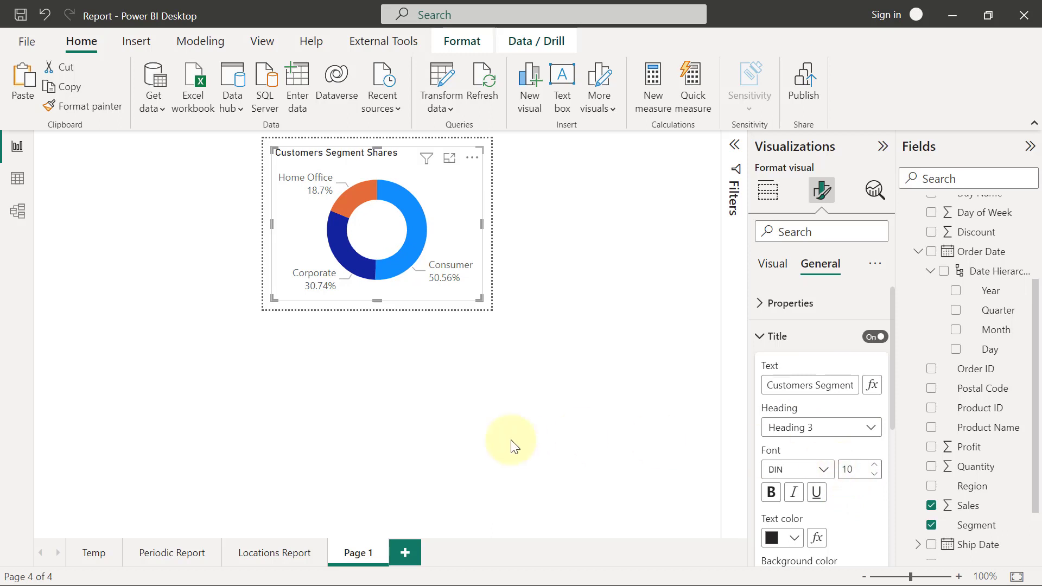
Rename the new tooltip page as "Segment Tool Tip"
double_click(360, 552)
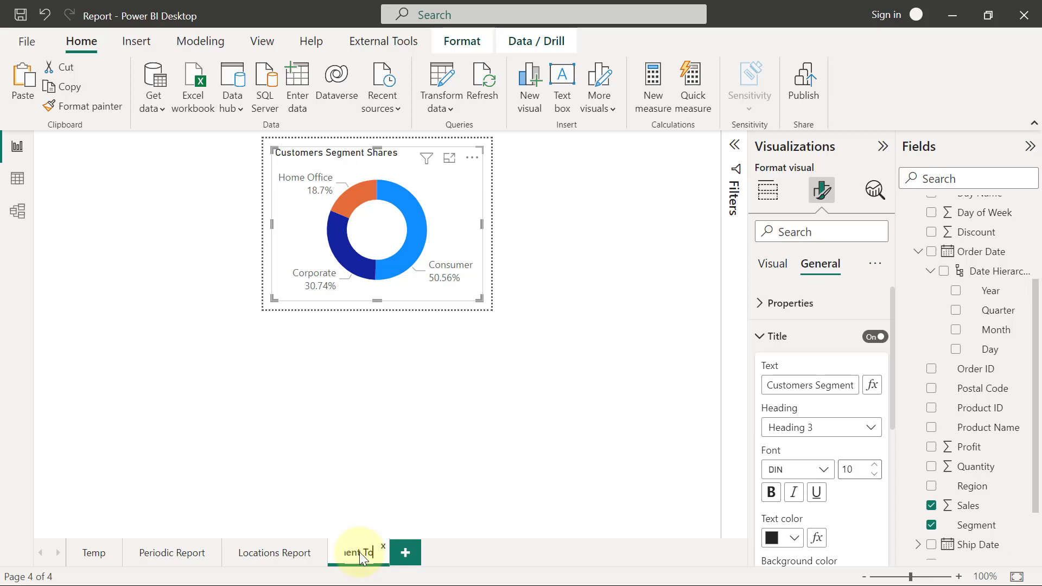
type("Segment Tool Tip")
key("Return")
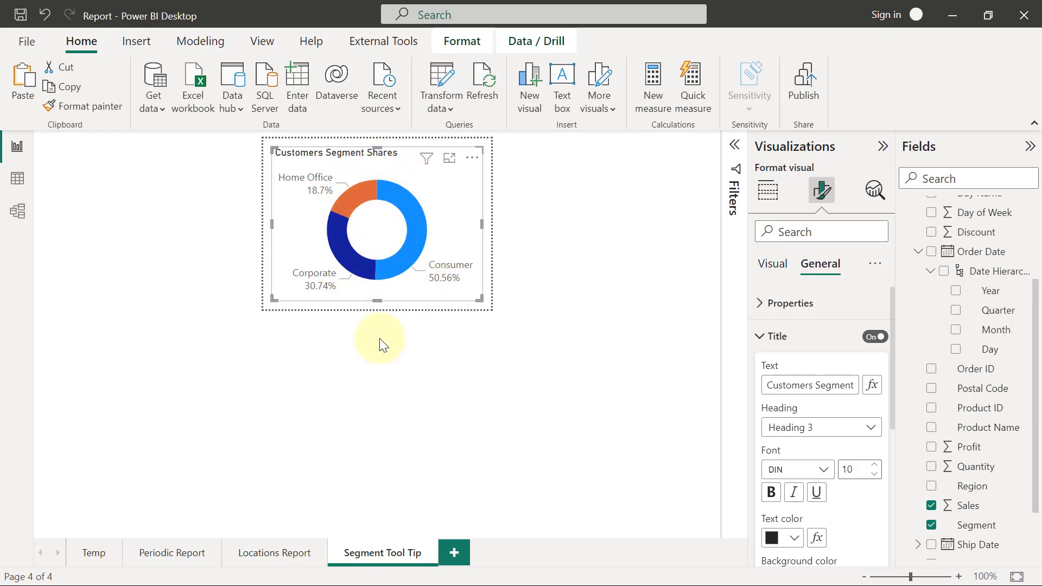
Assign the Segment Tool Tip page as the tooltip of the Locations Report's Top 10 States by Sales chart and preview it on several bars
left_click(274, 554)
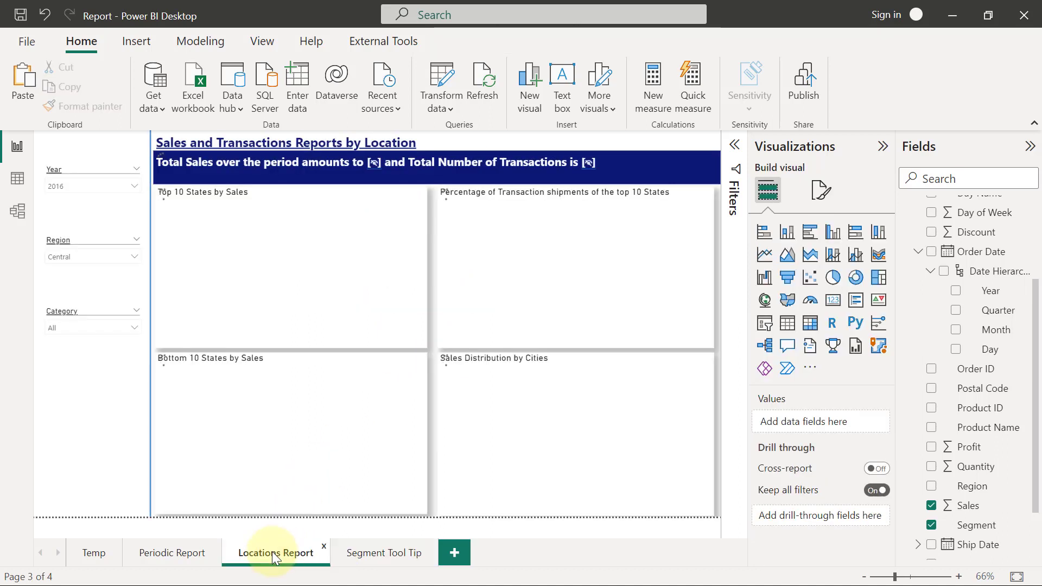
left_click(275, 193)
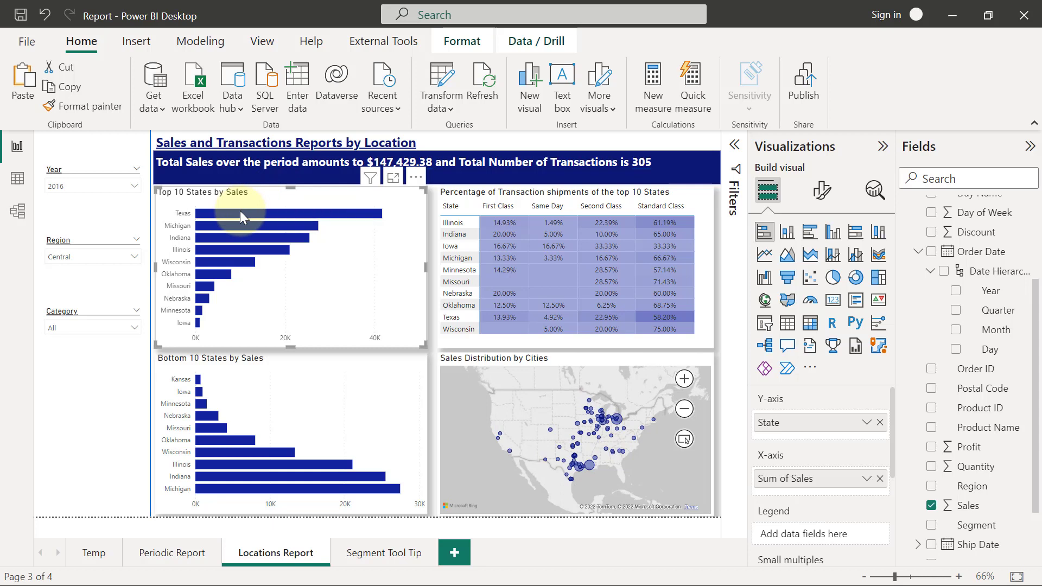
mouse_move(240, 210)
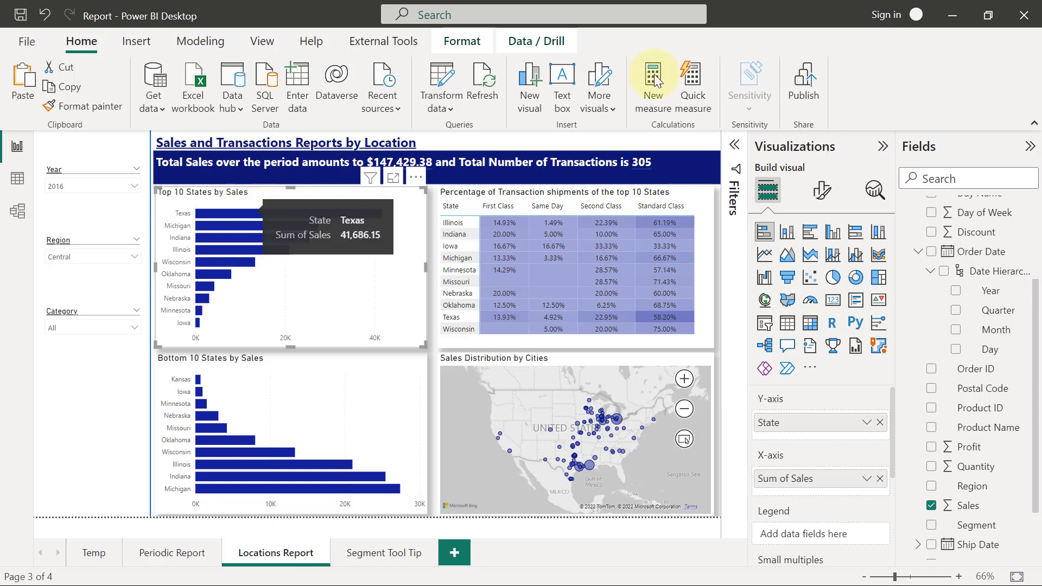
left_click(822, 190)
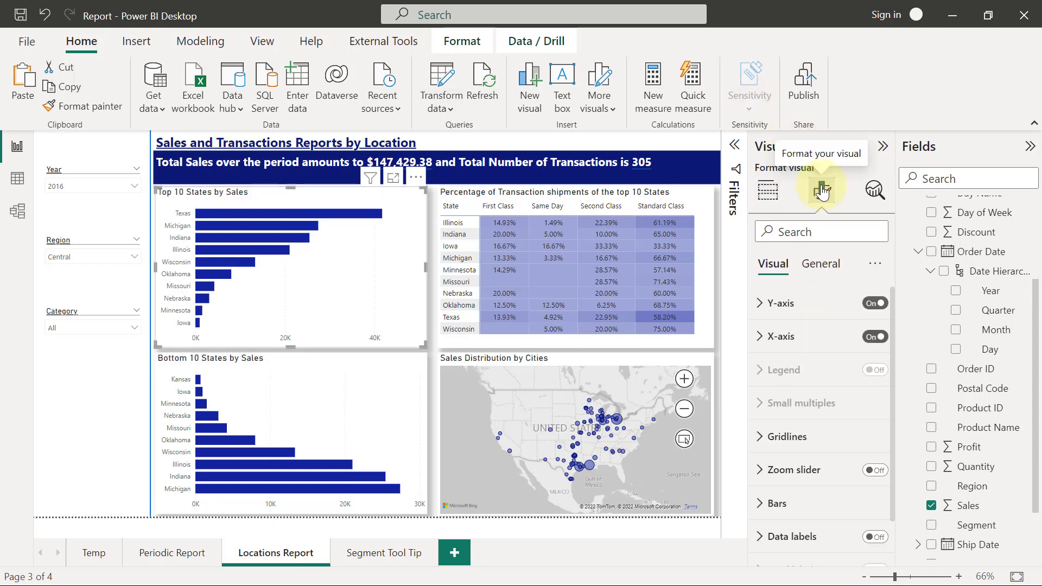
left_click(817, 264)
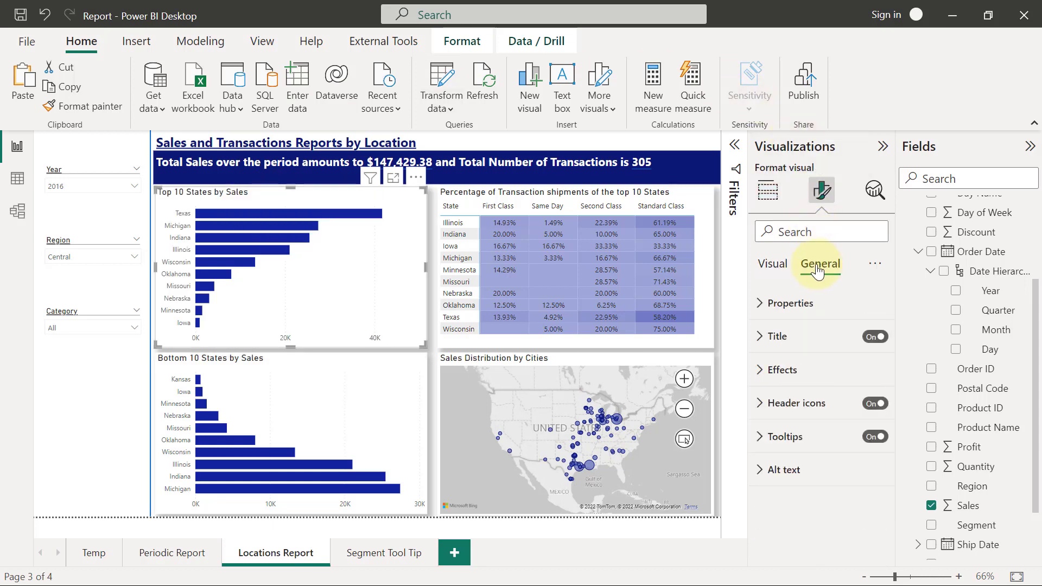
left_click(763, 438)
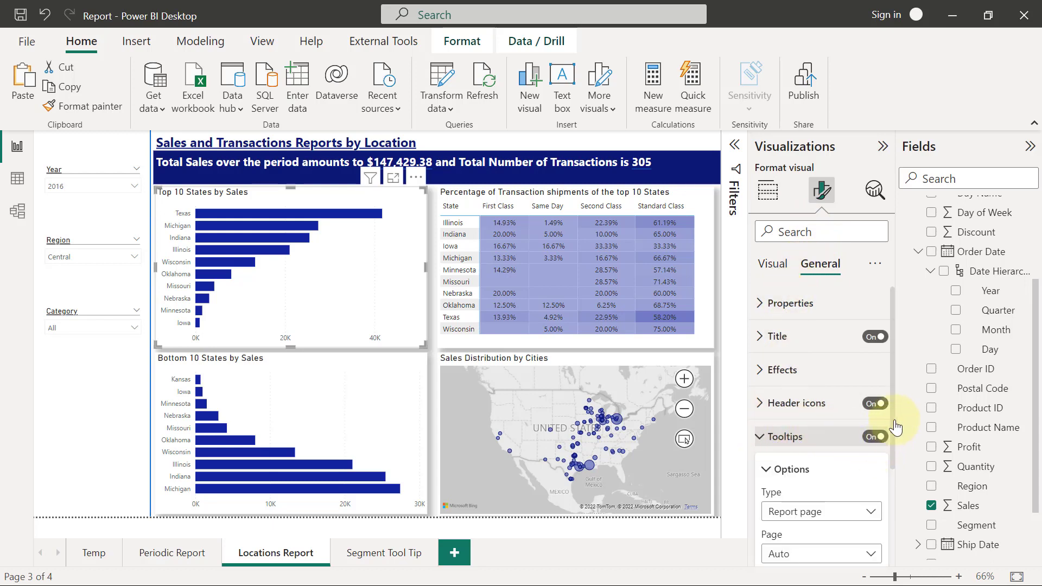
scroll(891, 510, "down", 2)
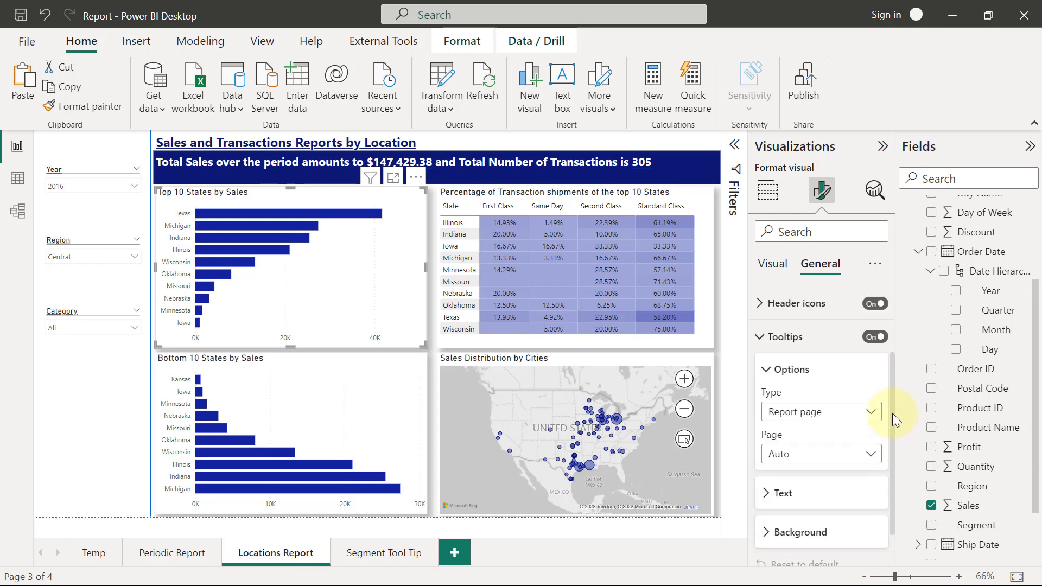
left_click(873, 461)
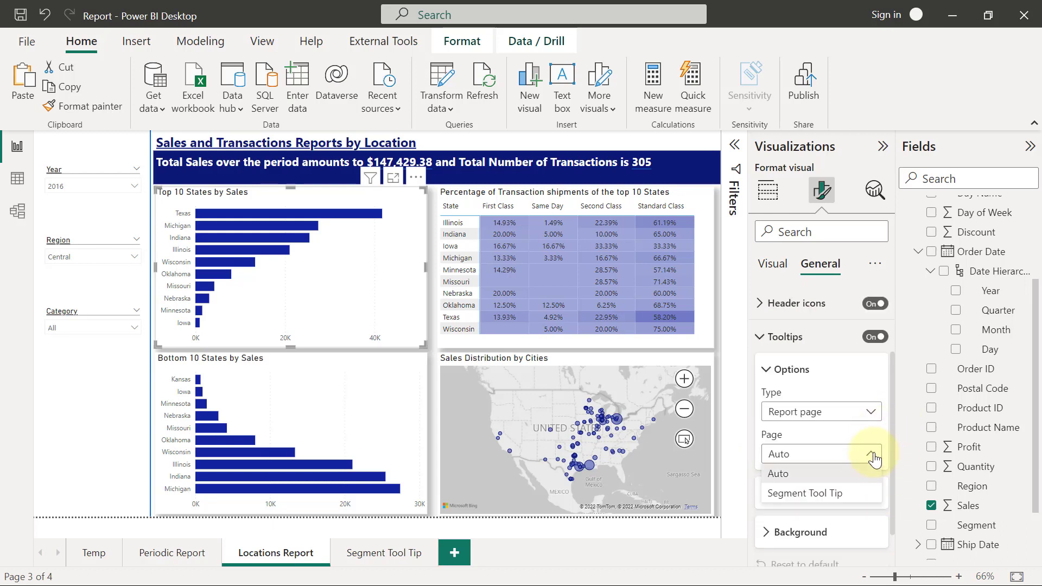
left_click(804, 494)
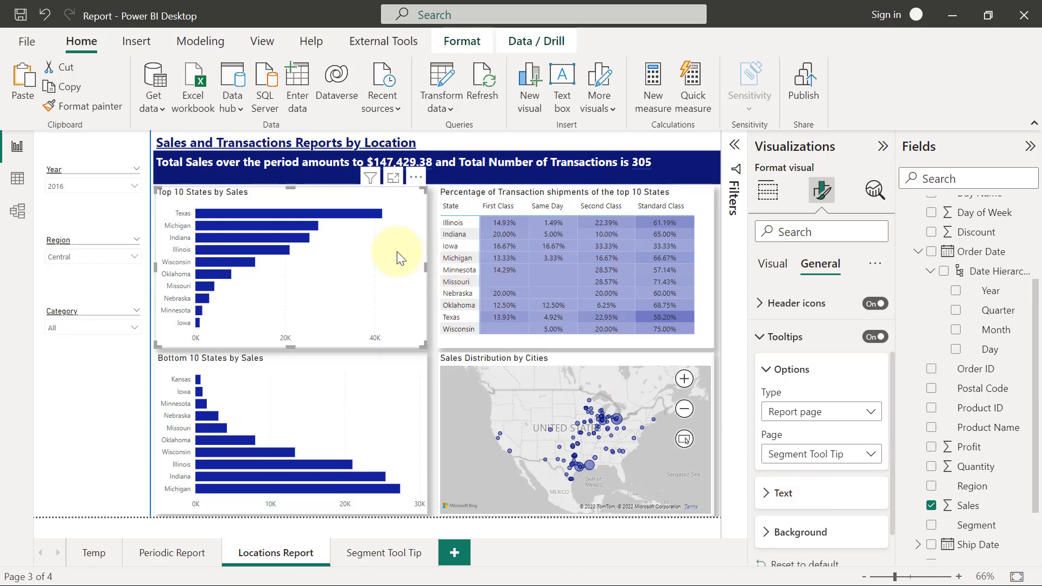
mouse_move(319, 217)
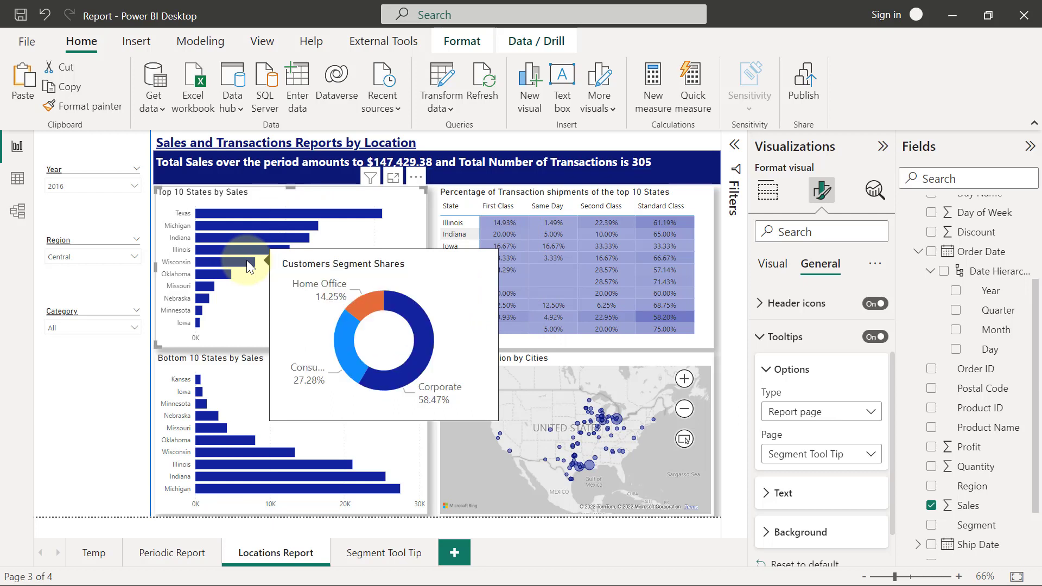
mouse_move(216, 273)
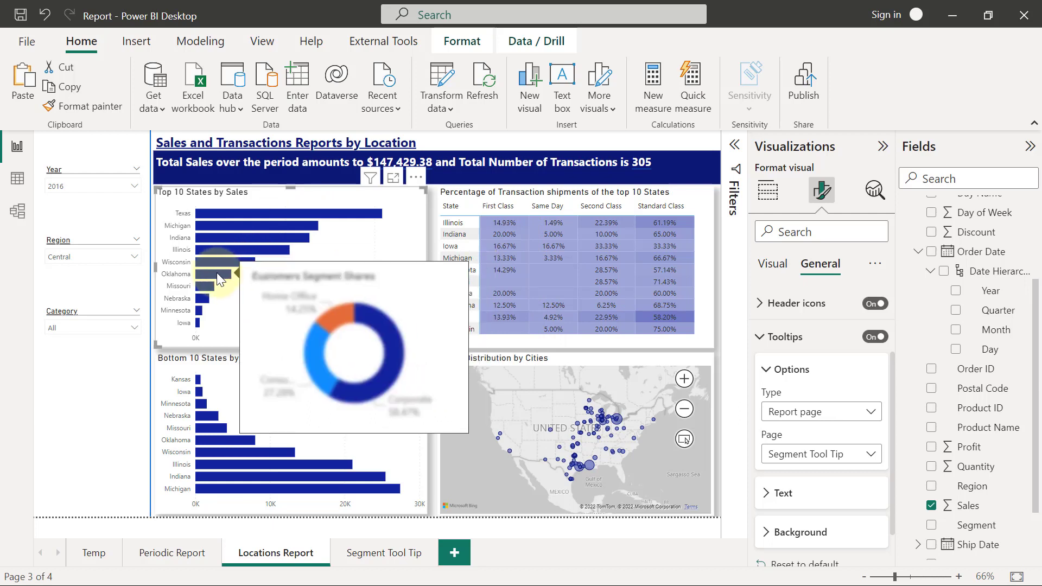